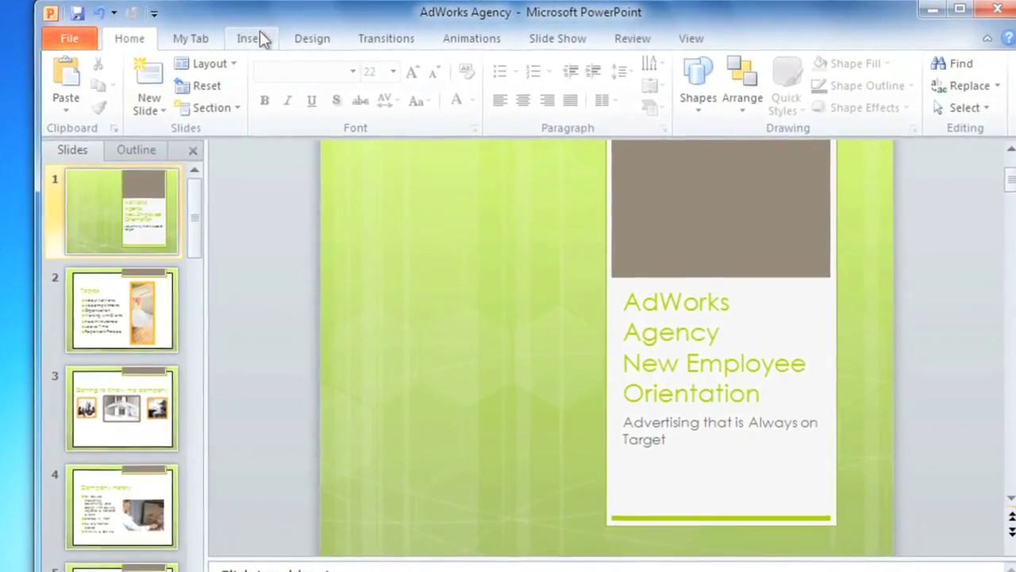
Browse the Insert, Design, Transitions and Animations tabs, then show My Tab's favourite commands.
{"action": "left_click", "coordinate": [257, 37]}
{"action": "left_click", "coordinate": [333, 40]}
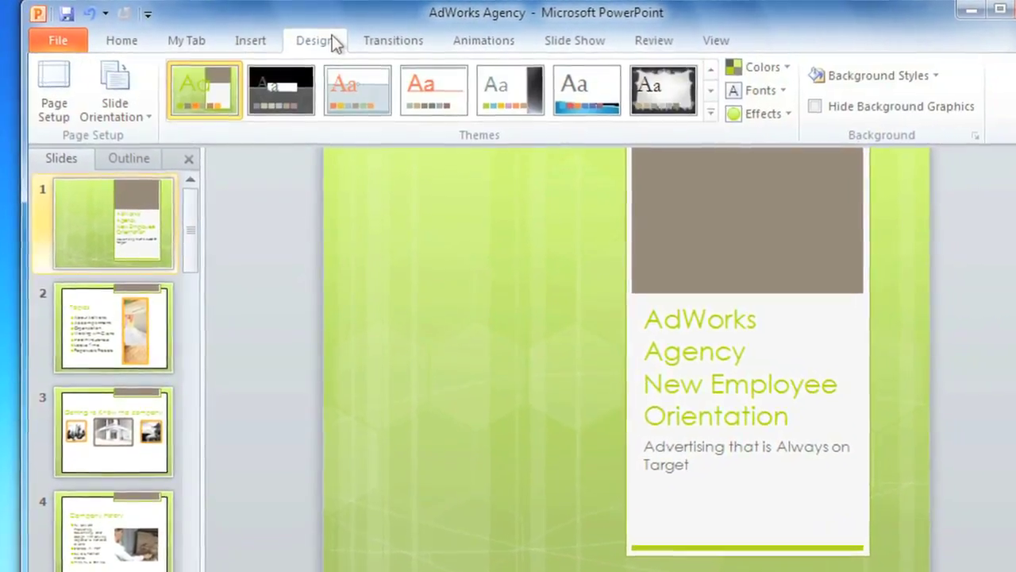
{"action": "left_click", "coordinate": [377, 41]}
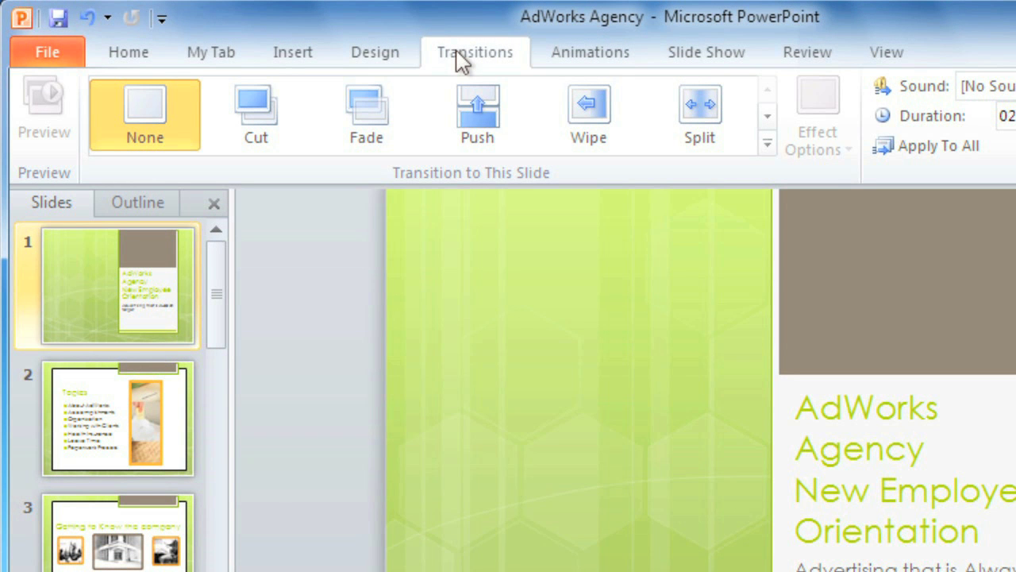
{"action": "left_click", "coordinate": [558, 59]}
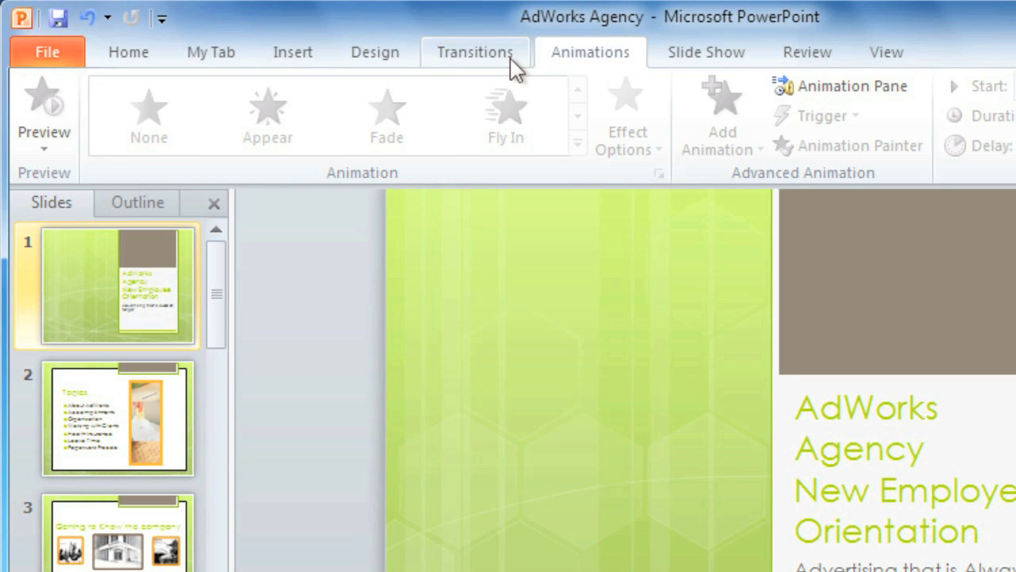
{"action": "left_click", "coordinate": [515, 65]}
{"action": "left_click", "coordinate": [582, 60]}
{"action": "left_click", "coordinate": [242, 54]}
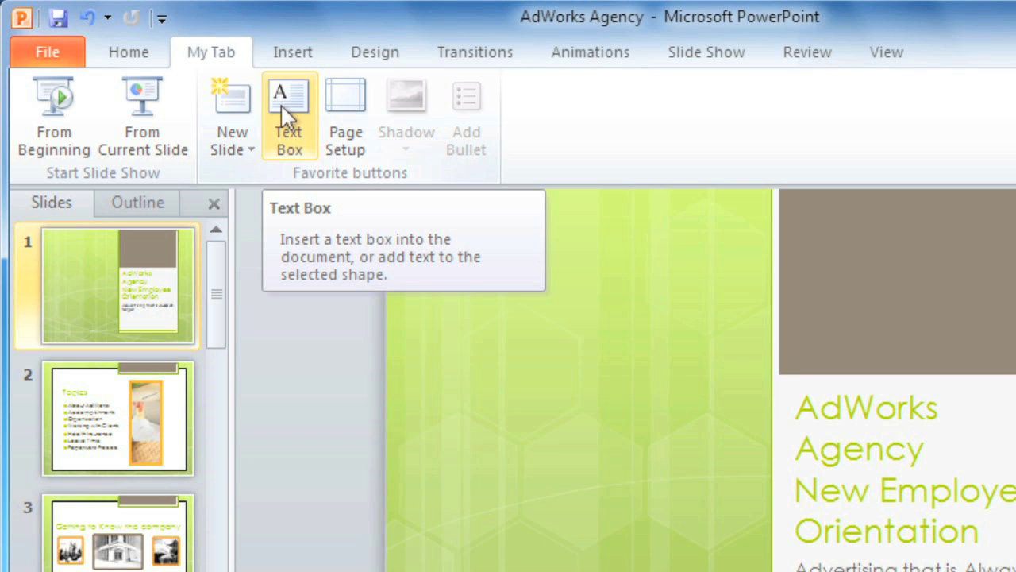
Set the print layout to 6 Slides Horizontal handouts in File > Print.
{"action": "left_click", "coordinate": [44, 57]}
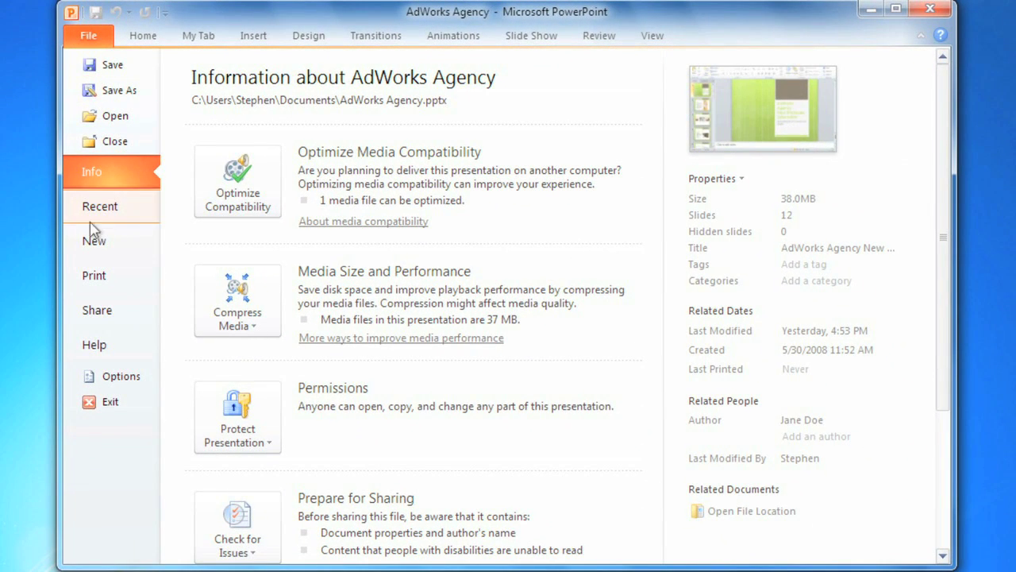
{"action": "left_click", "coordinate": [93, 276]}
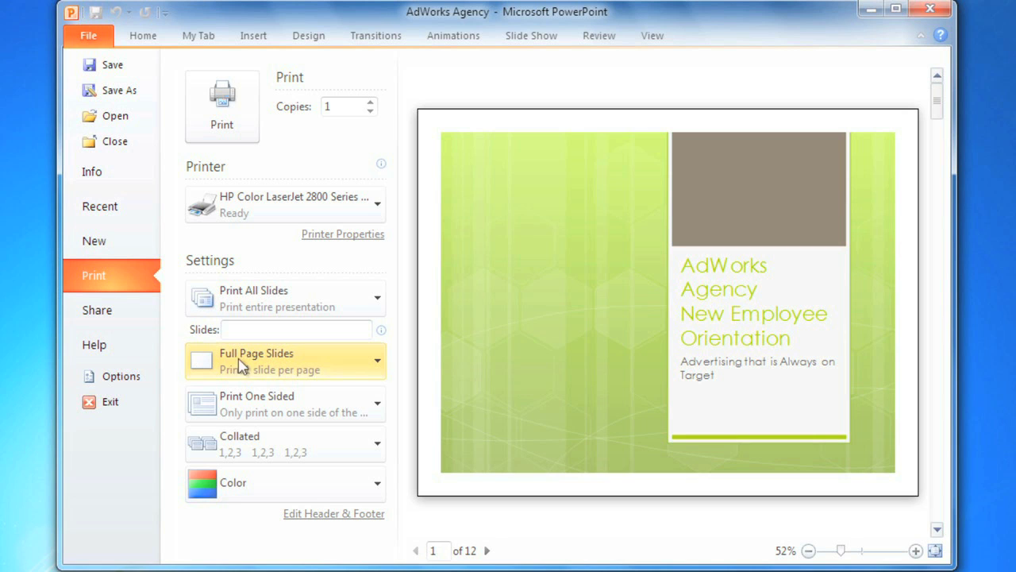
{"action": "left_click", "coordinate": [254, 373]}
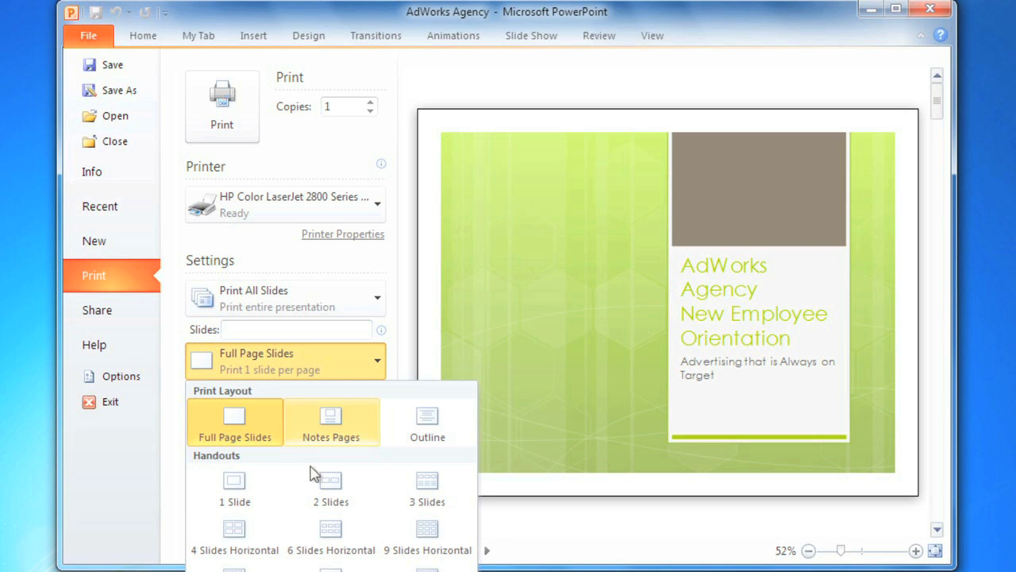
{"action": "left_click", "coordinate": [337, 529]}
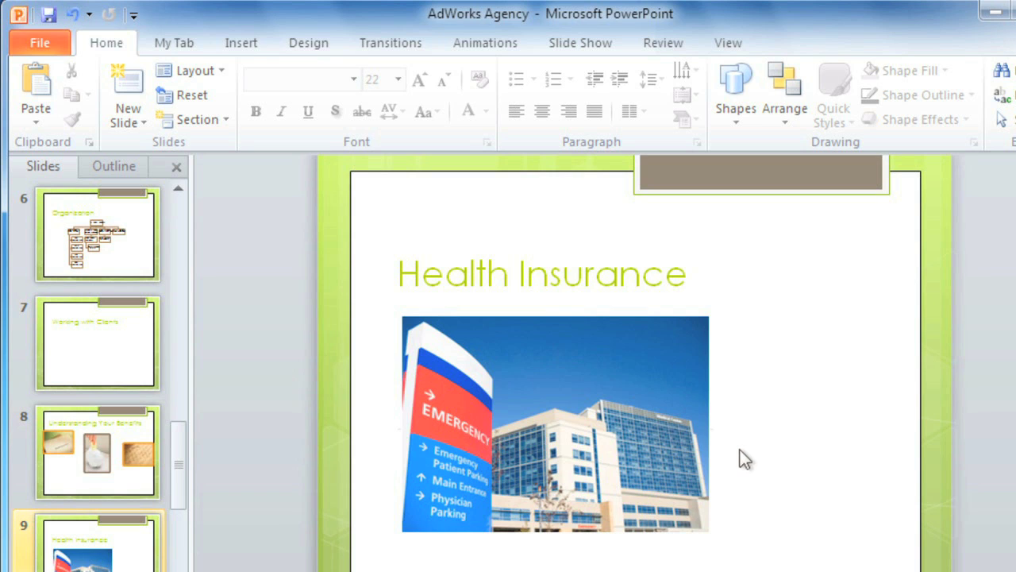
Remove the background from the hospital photo on the Health Insurance slide.
{"action": "left_click", "coordinate": [671, 433]}
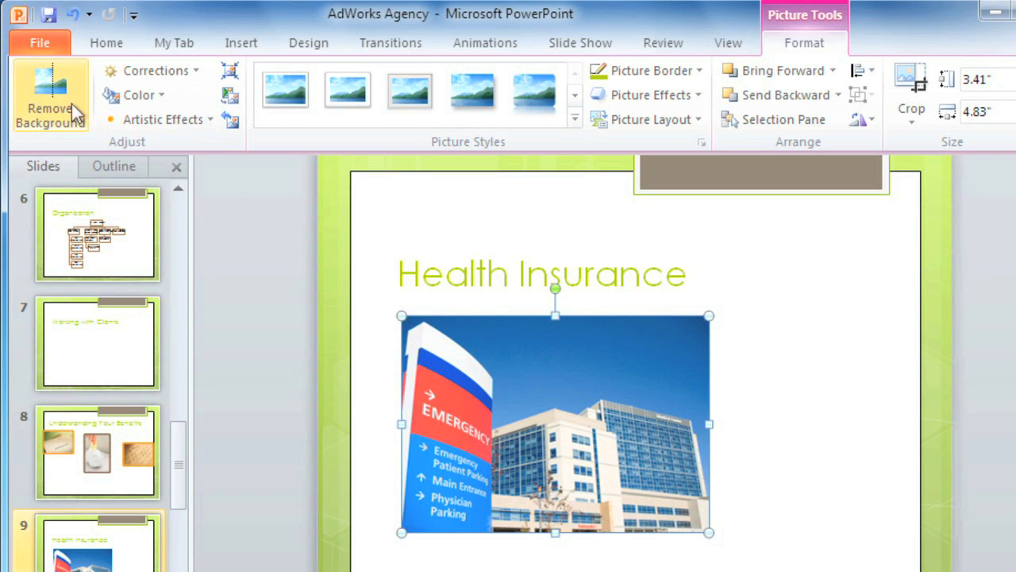
{"action": "left_click", "coordinate": [63, 100]}
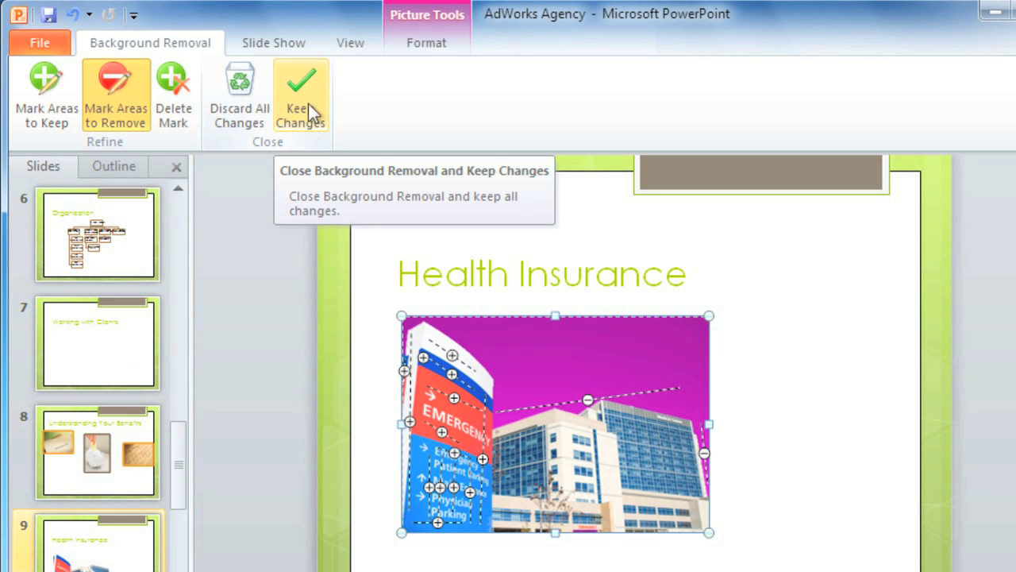
{"action": "left_click", "coordinate": [308, 103]}
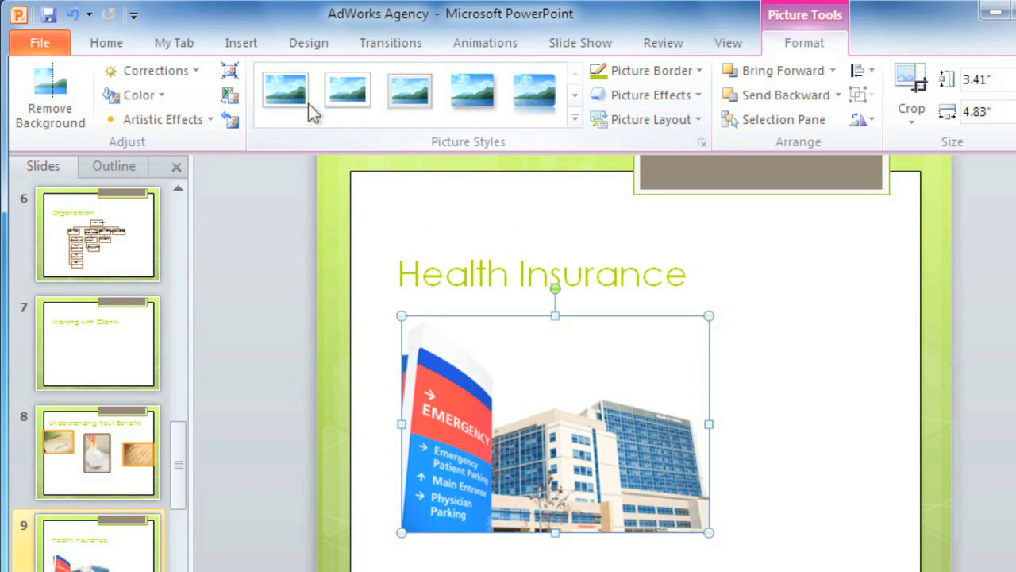
Give the photo a sketch artistic effect and a soft-edged rectangle picture style.
{"action": "left_click", "coordinate": [196, 122]}
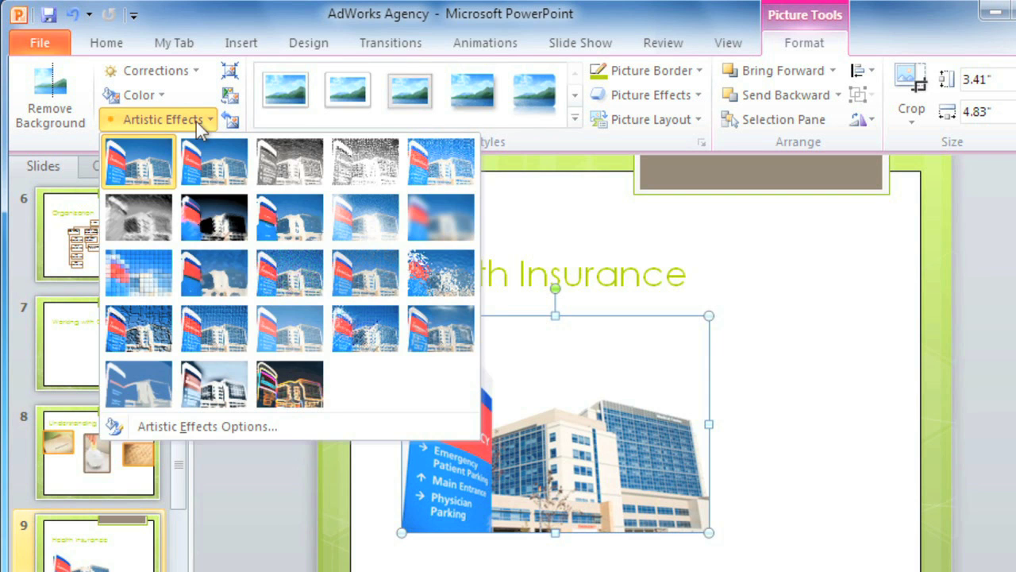
{"action": "left_click", "coordinate": [342, 322]}
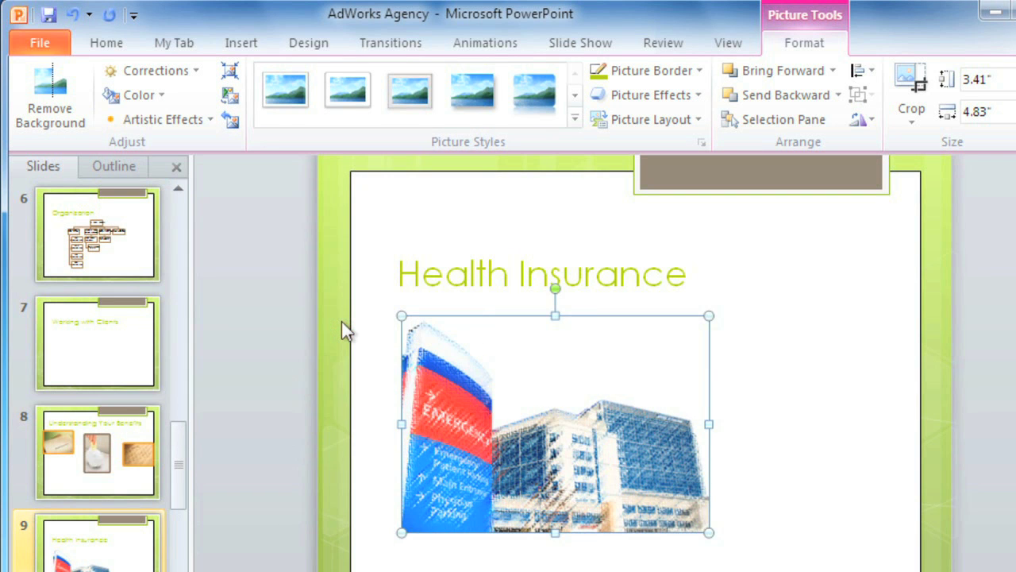
{"action": "left_click", "coordinate": [571, 119]}
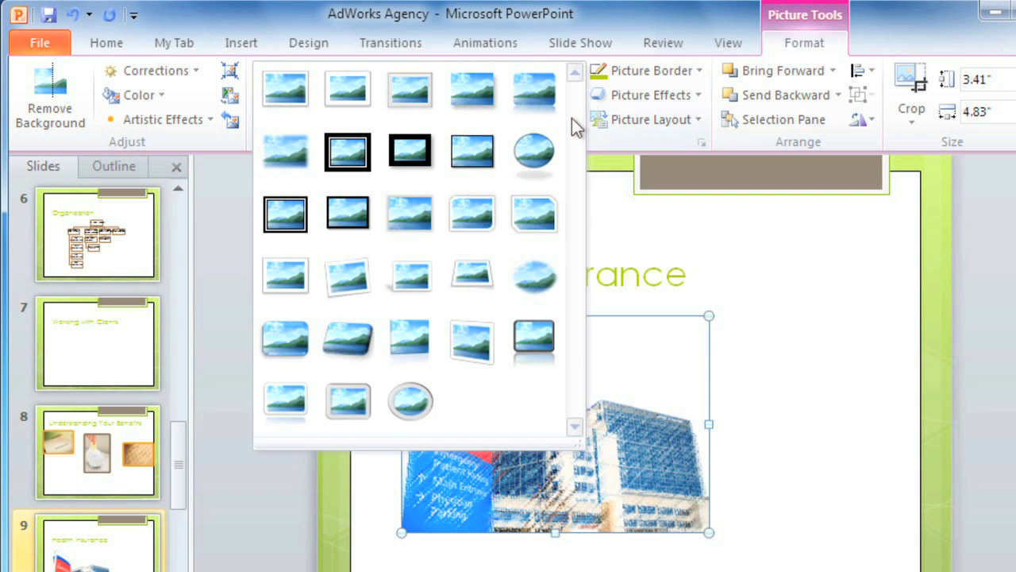
{"action": "left_click", "coordinate": [391, 230]}
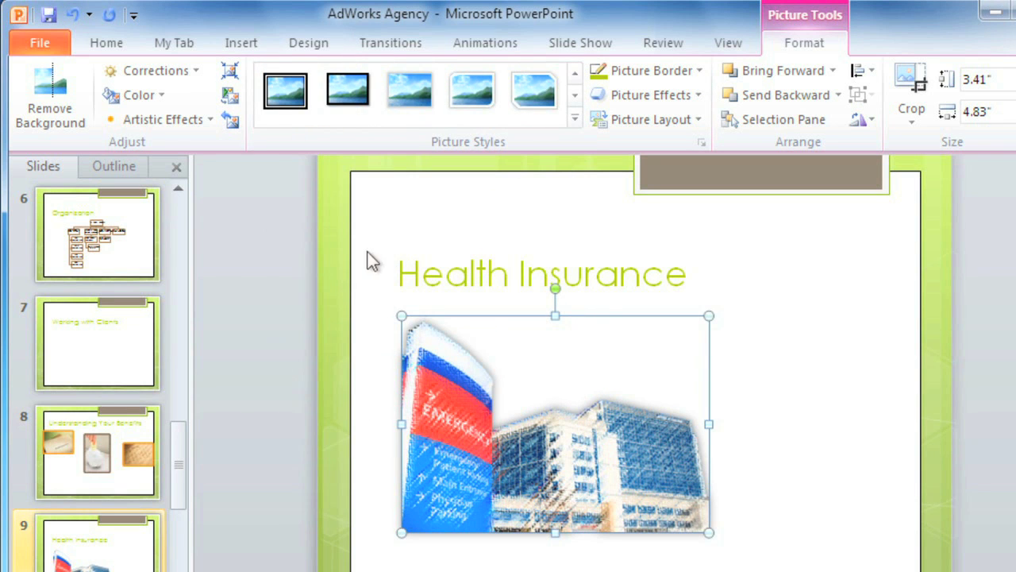
{"action": "left_click", "coordinate": [357, 286]}
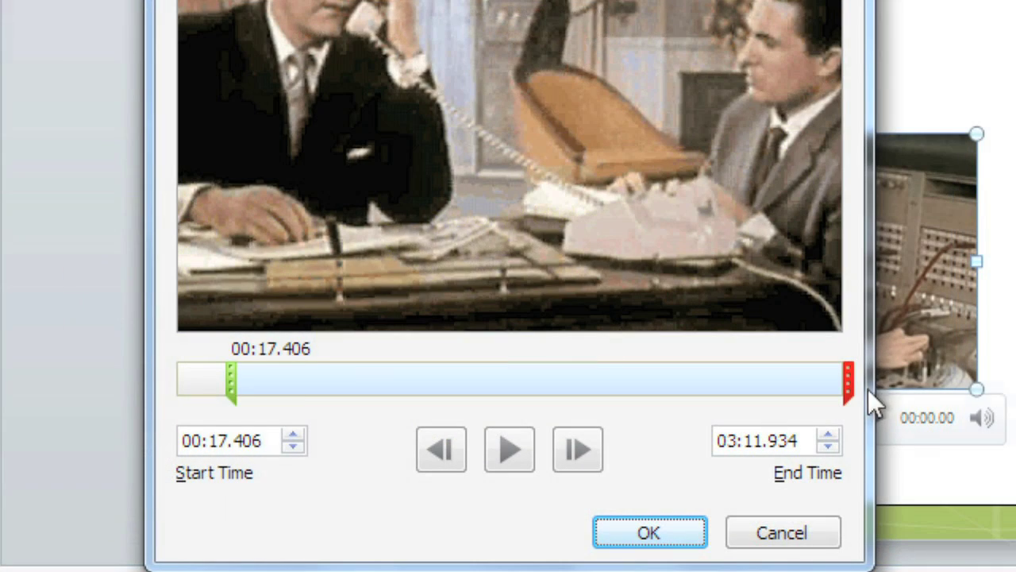
Trim the Company History video to about 17.4–25.2 seconds and apply an Intense framed video style.
{"action": "left_click_drag", "start_coordinate": [846, 379], "coordinate": [269, 393]}
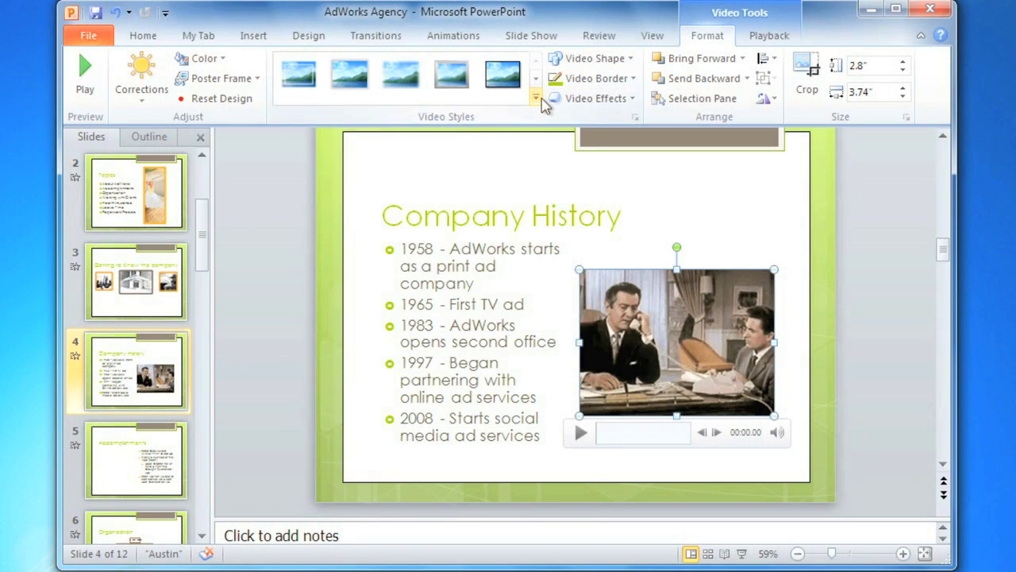
{"action": "left_click", "coordinate": [543, 103]}
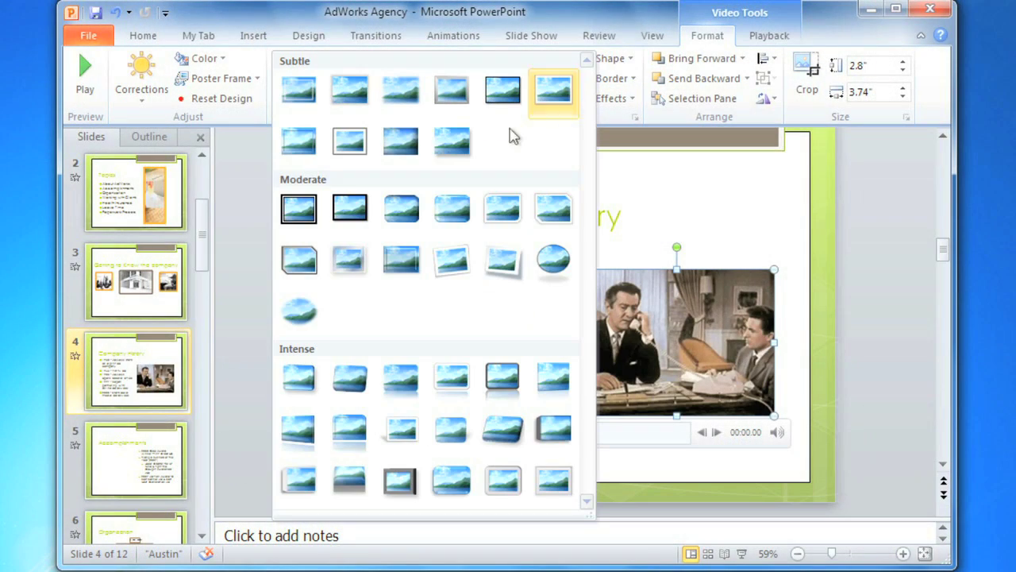
{"action": "left_click", "coordinate": [403, 480]}
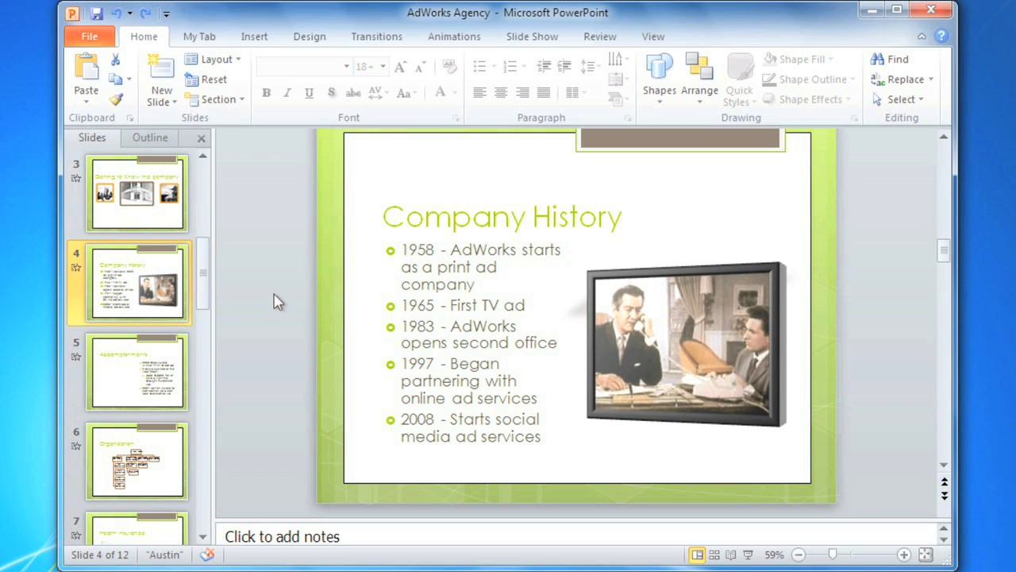
View the Compress Media quality options on the File > Info page.
{"action": "left_click", "coordinate": [109, 45]}
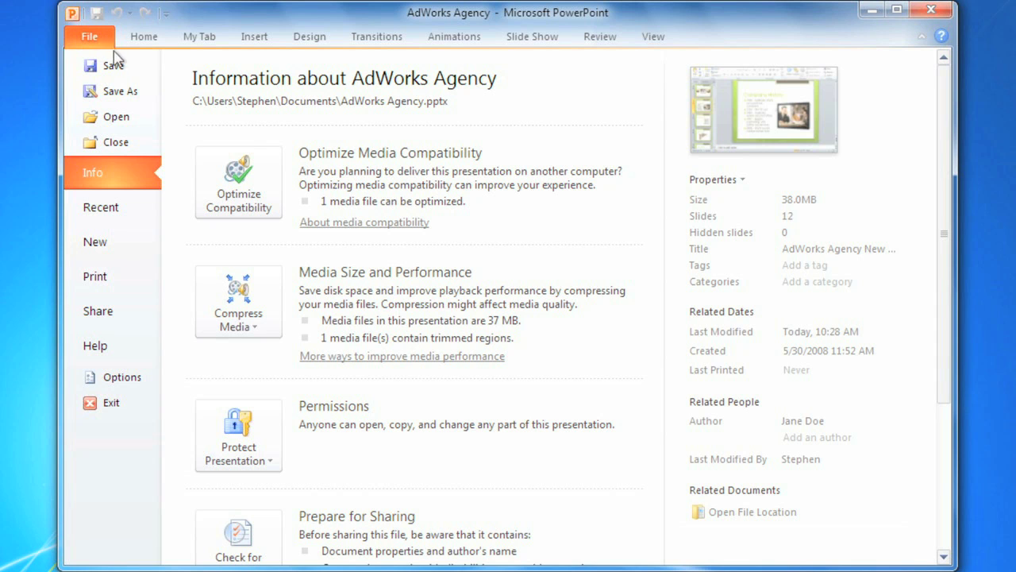
{"action": "left_click", "coordinate": [242, 300]}
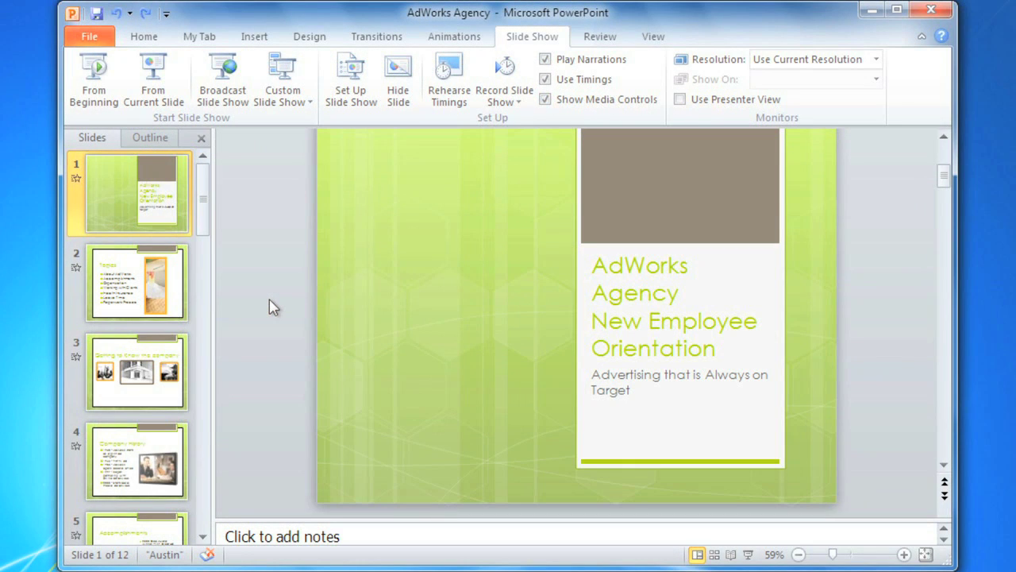
Preview the Broadcast Slide Show setup, then bring up the File > Share options.
{"action": "left_click", "coordinate": [223, 76]}
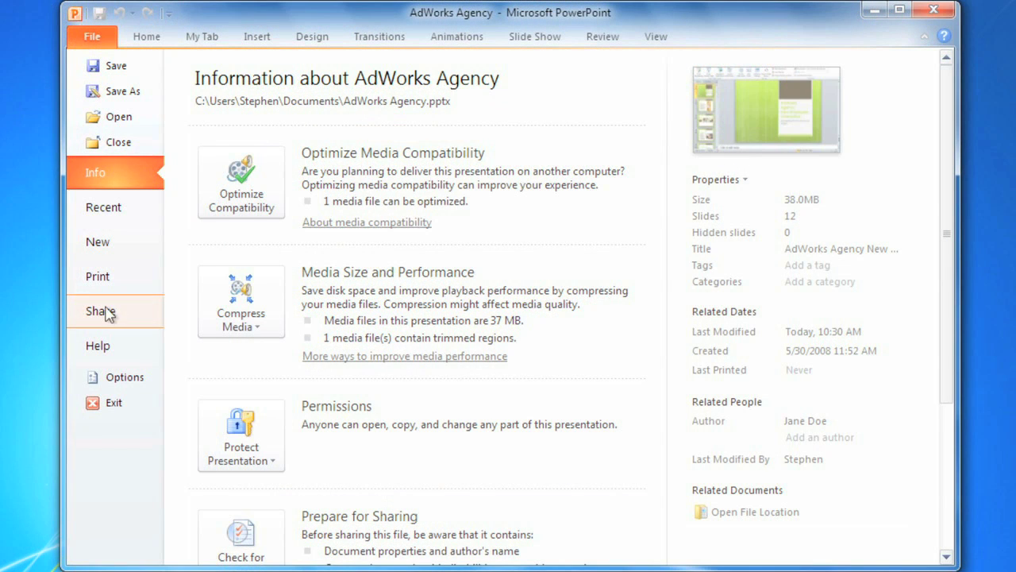
{"action": "left_click", "coordinate": [106, 313]}
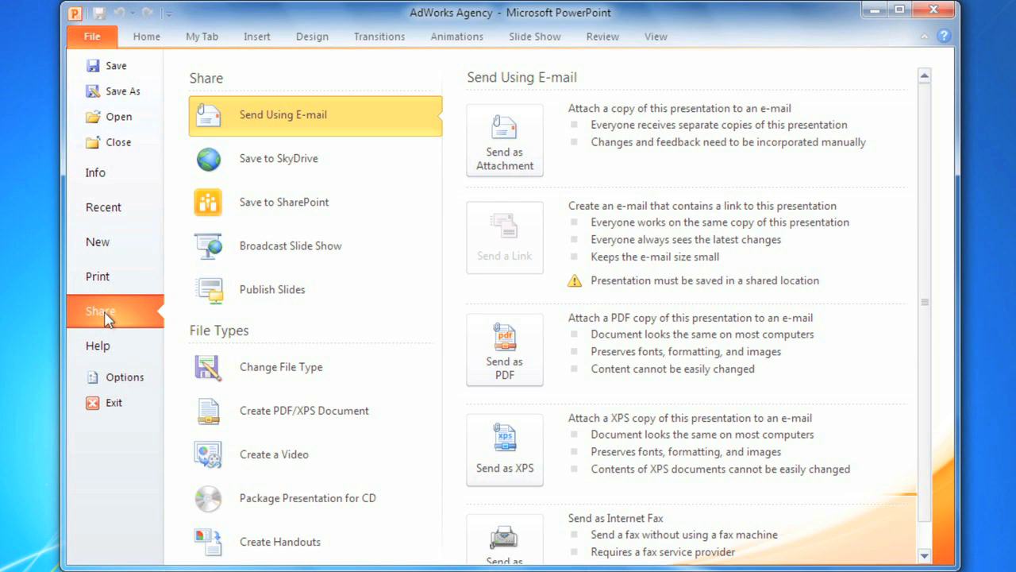
Export the deck with Create a Video as AdWorks Video.wmv in the Videos library.
{"action": "left_click", "coordinate": [236, 459]}
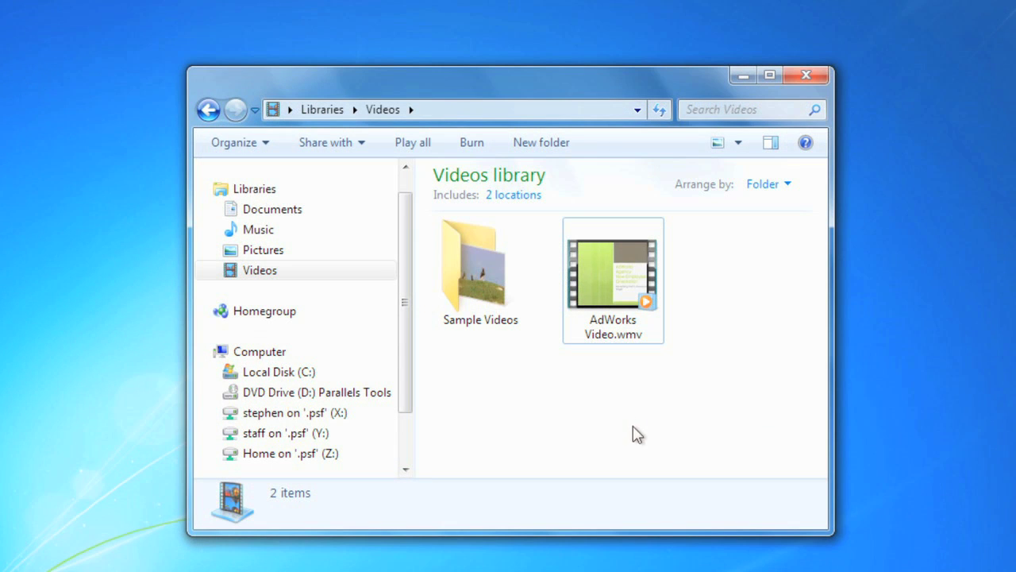
Play AdWorks Video.wmv from the Videos library in Windows Media Player.
{"action": "double_click", "coordinate": [604, 295]}
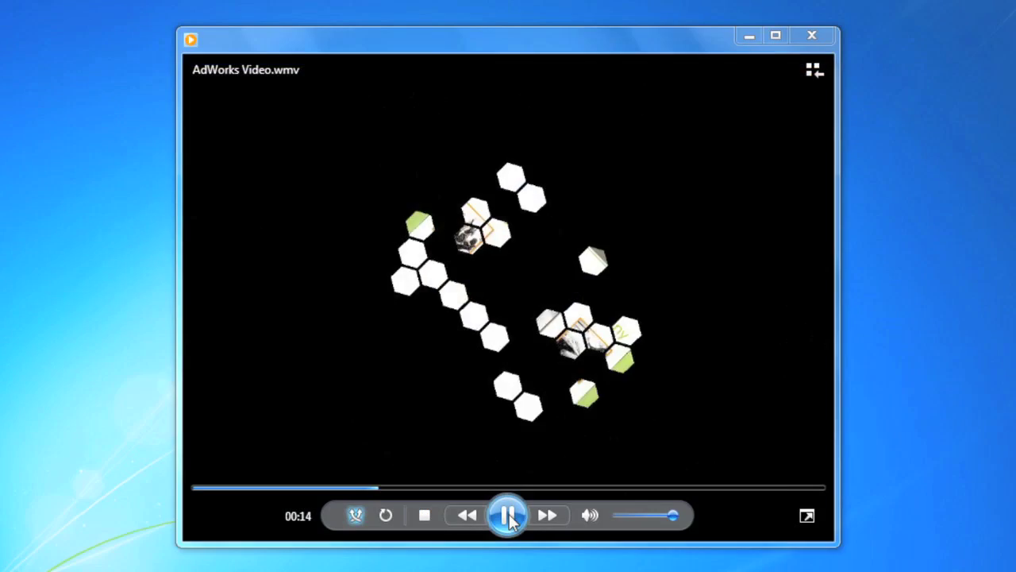